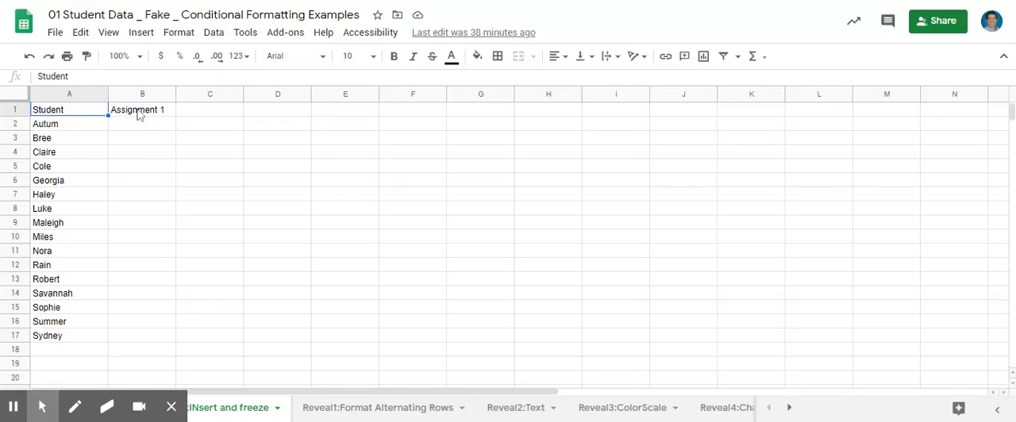
Enter 36 as the first student's Assignment 1 score in cell B2.
{"action": "left_click", "coordinate": [69, 112]}
{"action": "left_click", "coordinate": [131, 93]}
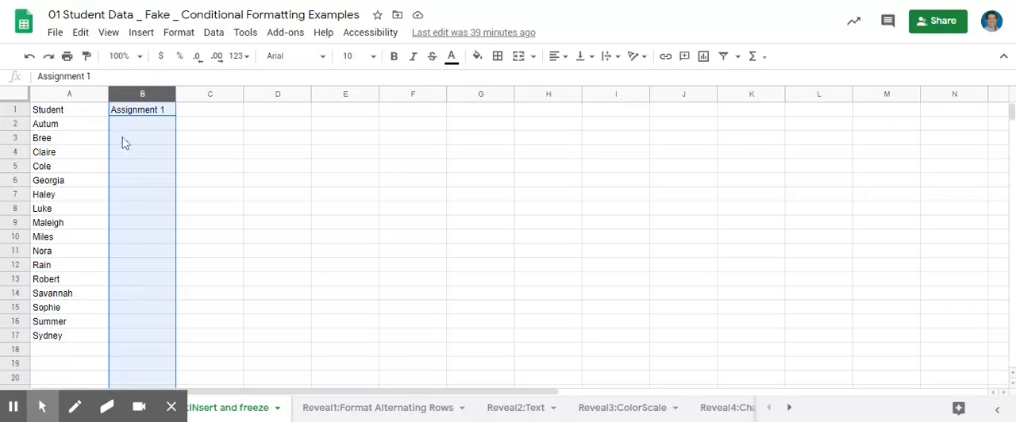
{"action": "left_click", "coordinate": [129, 127]}
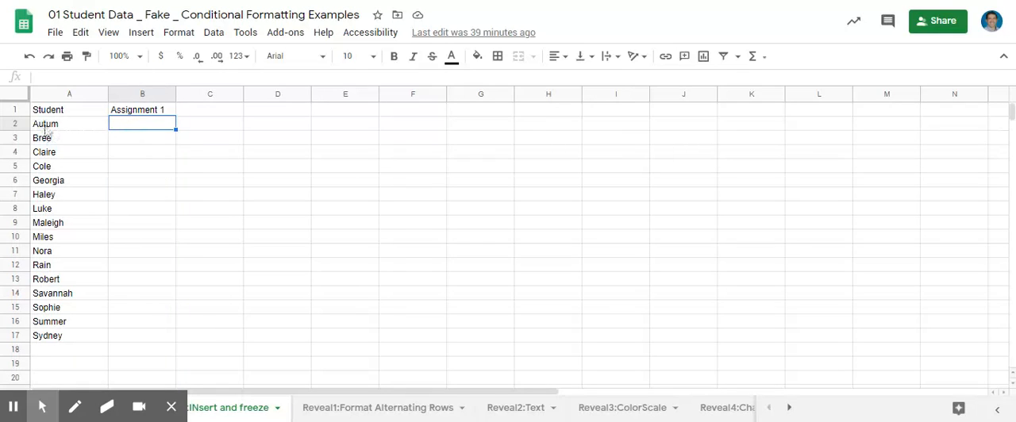
{"action": "double_click", "coordinate": [137, 130]}
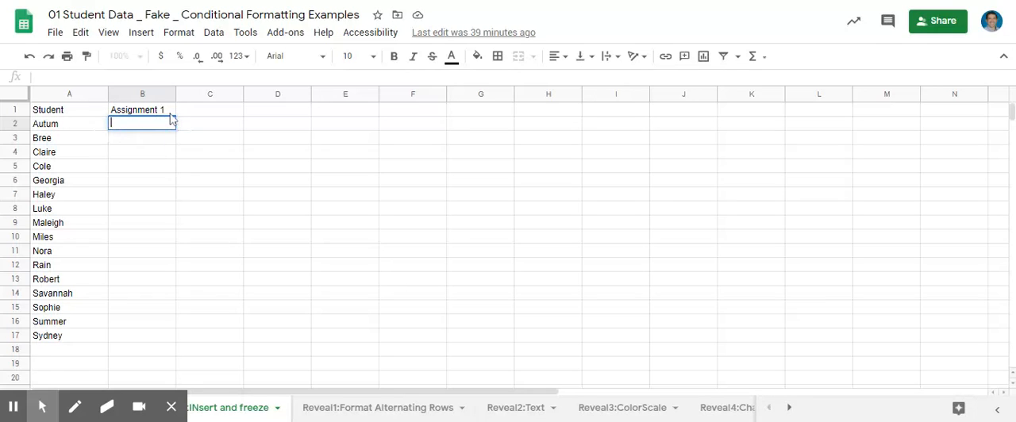
{"action": "type", "text": "36"}
{"action": "double_click", "coordinate": [41, 77]}
{"action": "left_click", "coordinate": [131, 119]}
{"action": "left_click", "coordinate": [140, 126]}
{"action": "key", "text": "Return"}
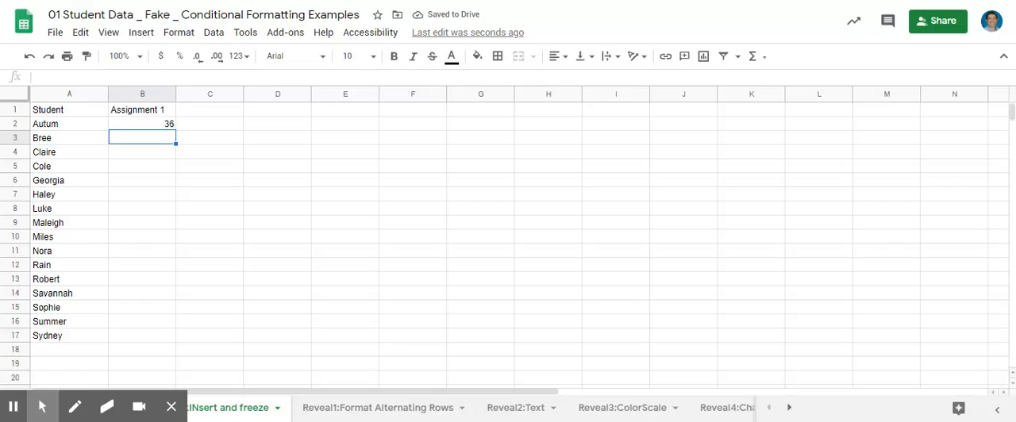
Fill in the Assignment 1 scores 50, 50 and 37 in cells B3 to B5.
{"action": "type", "text": "50"}
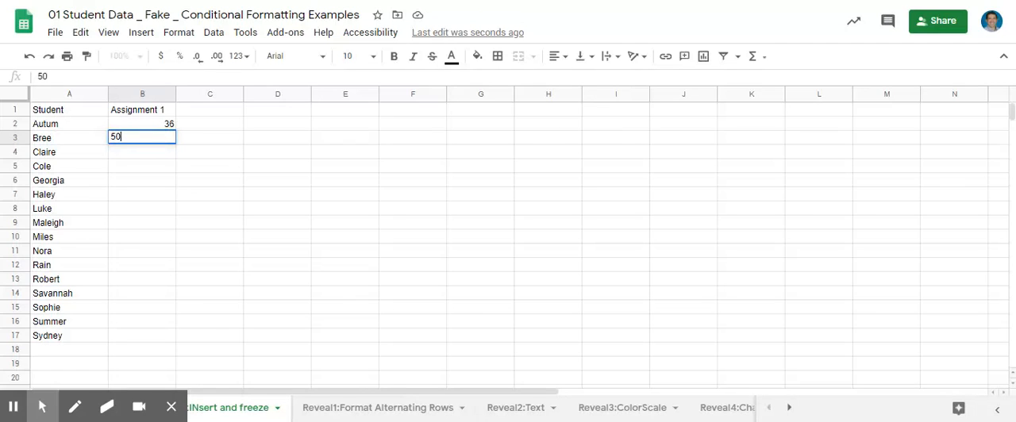
{"action": "key", "text": "Return"}
{"action": "type", "text": "50"}
{"action": "key", "text": "Return"}
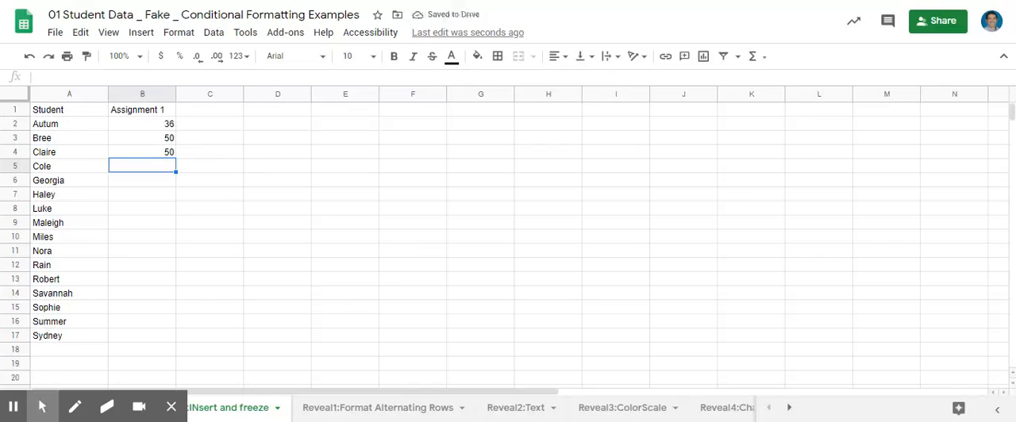
{"action": "type", "text": "37"}
{"action": "key", "text": "Return"}
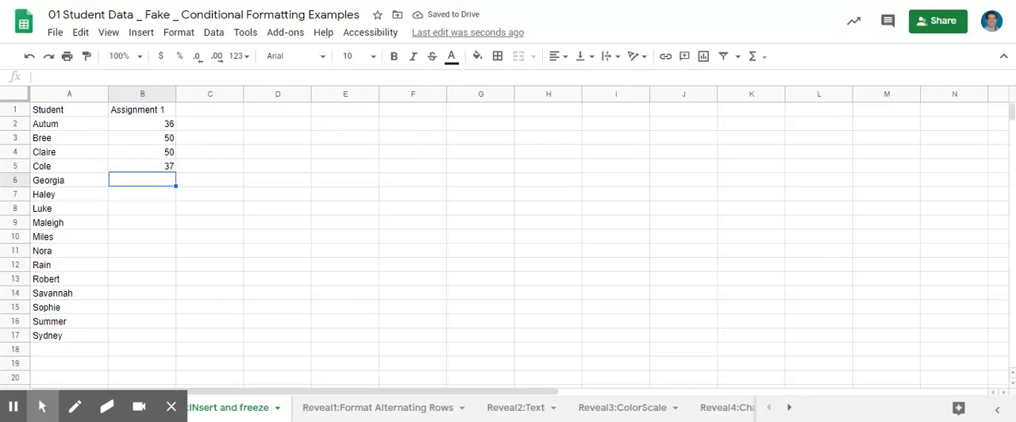
Enter the scores 4 and 8 in cells B6 and B7.
{"action": "type", "text": "4"}
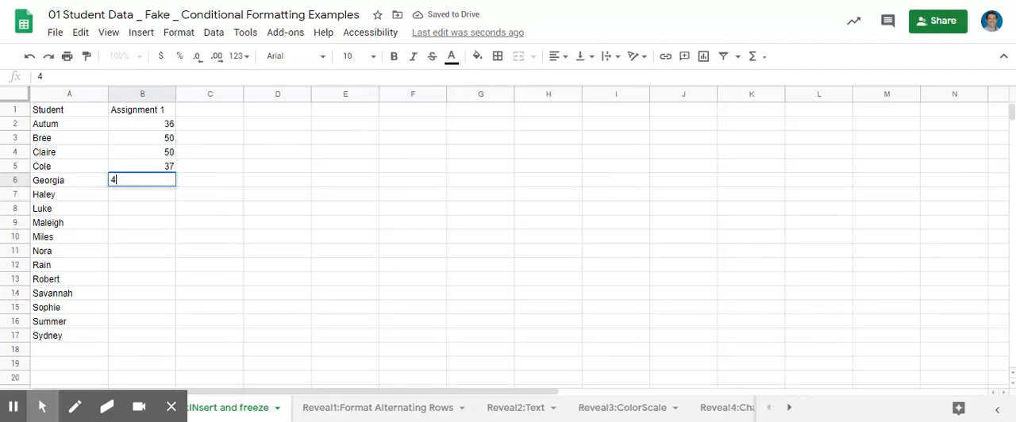
{"action": "key", "text": "Return"}
{"action": "type", "text": "8"}
{"action": "key", "text": "Return"}
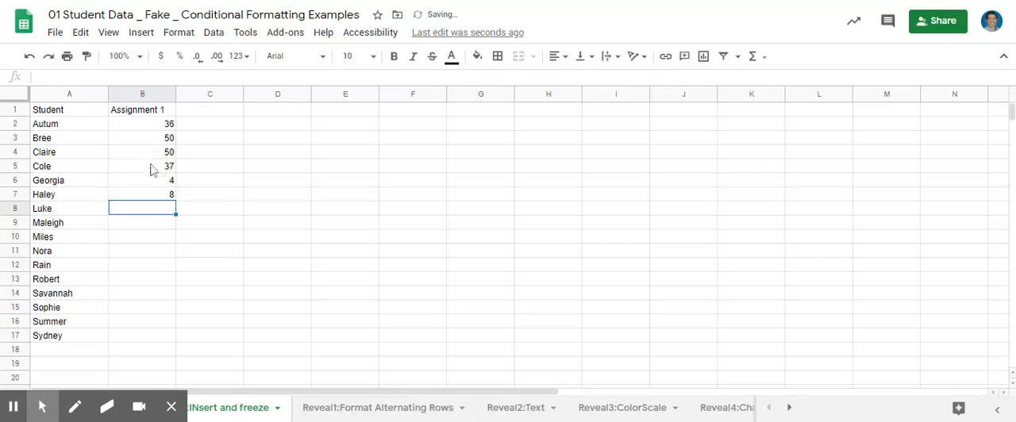
Set the Assignment 1 scores in cells B6 and B7 to 48 and 34.
{"action": "left_click", "coordinate": [169, 182]}
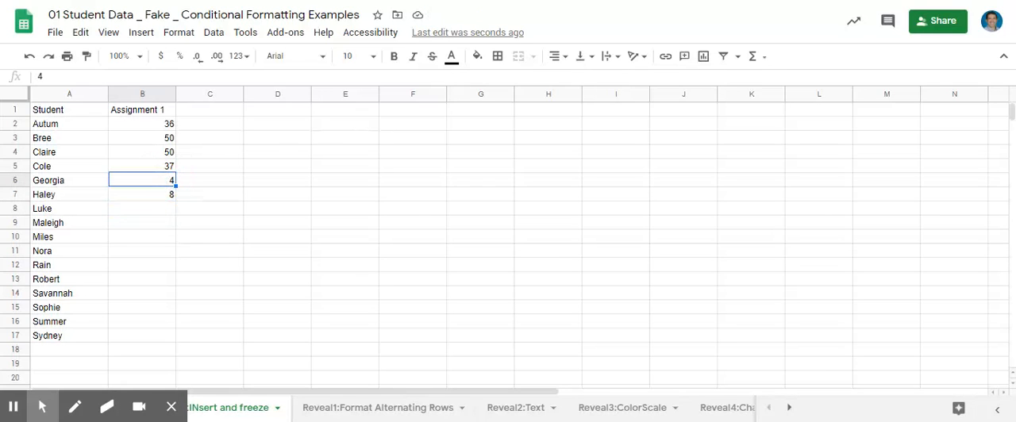
{"action": "type", "text": "48"}
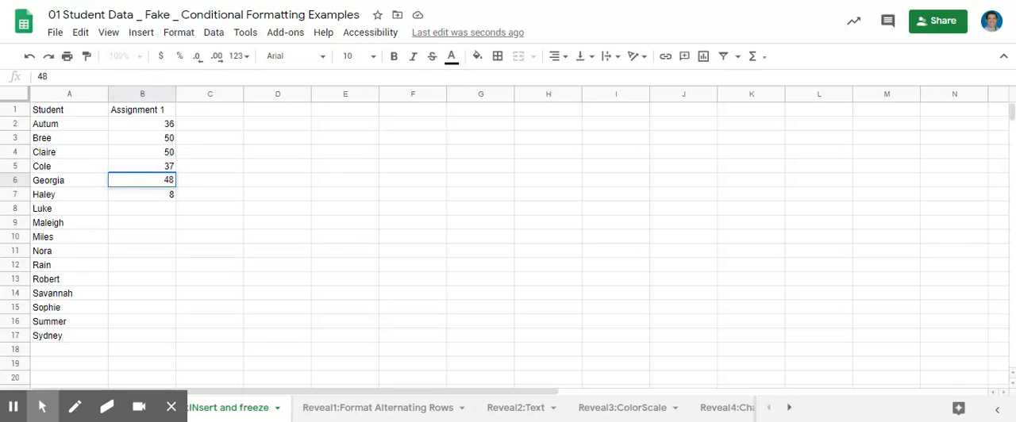
{"action": "key", "text": "Return"}
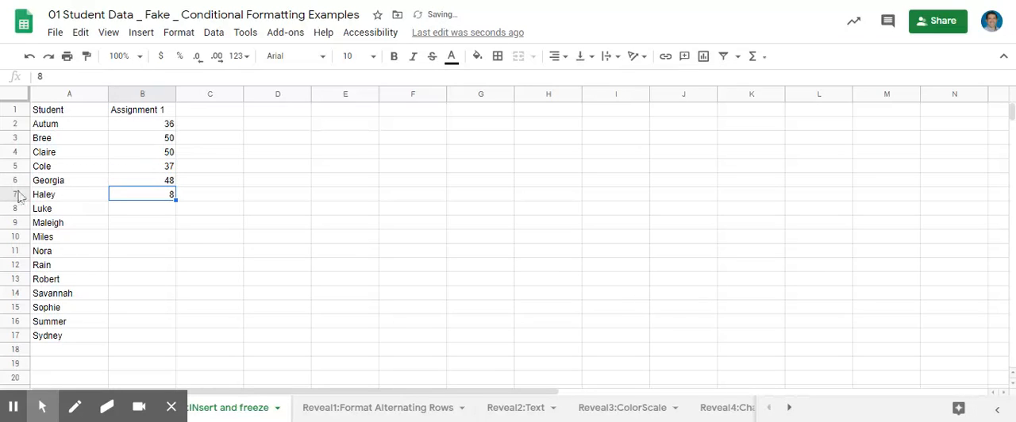
{"action": "double_click", "coordinate": [168, 200]}
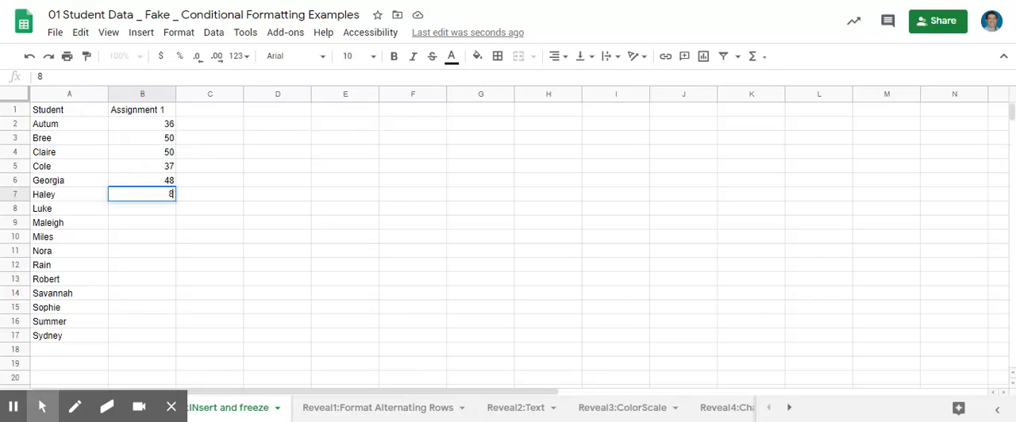
{"action": "double_click", "coordinate": [170, 194]}
{"action": "type", "text": "34"}
{"action": "key", "text": "Return"}
Fill in the Assignment 1 scores 38, 38 and 50 in cells B8 to B10.
{"action": "type", "text": "38"}
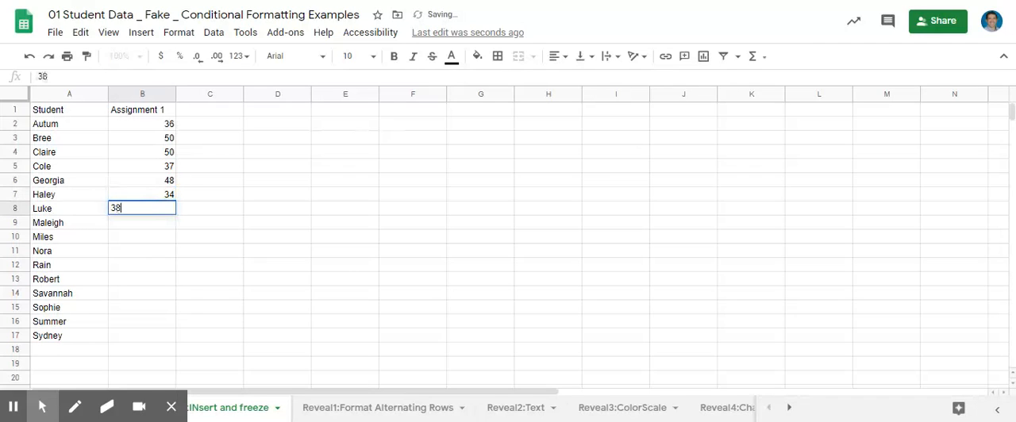
{"action": "key", "text": "Return"}
{"action": "type", "text": "38"}
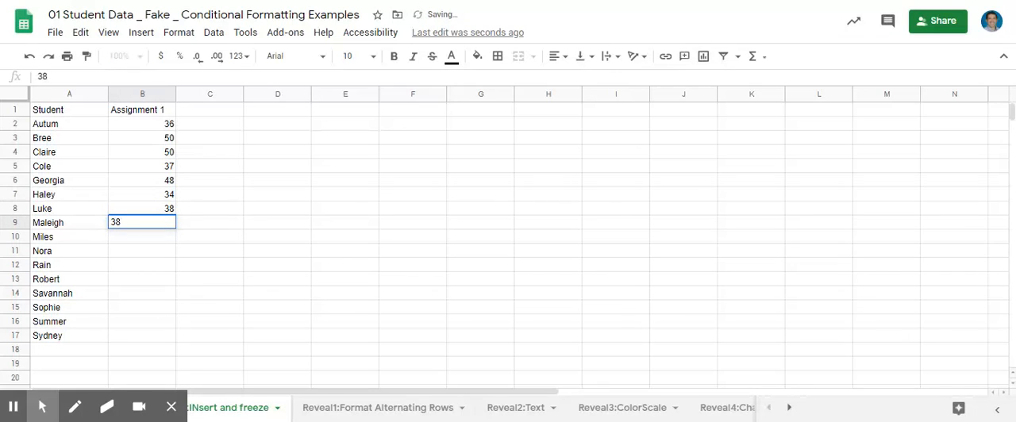
{"action": "key", "text": "Return"}
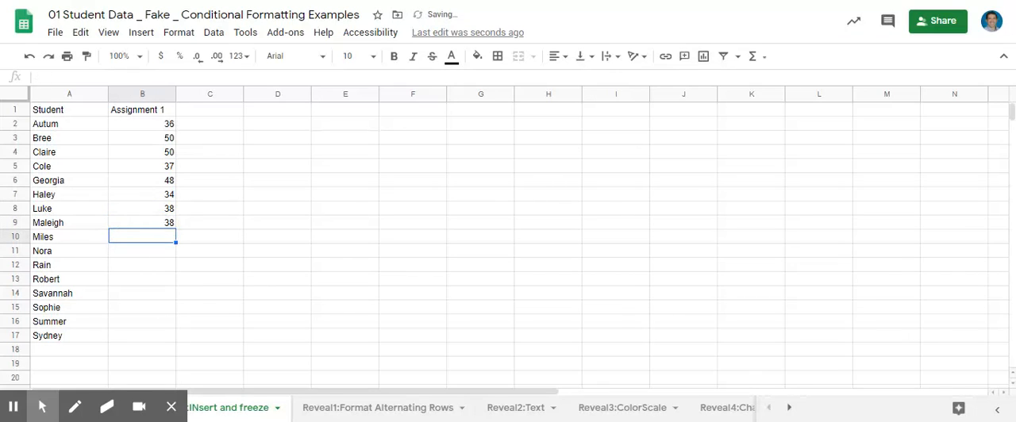
{"action": "type", "text": "50"}
{"action": "key", "text": "Return"}
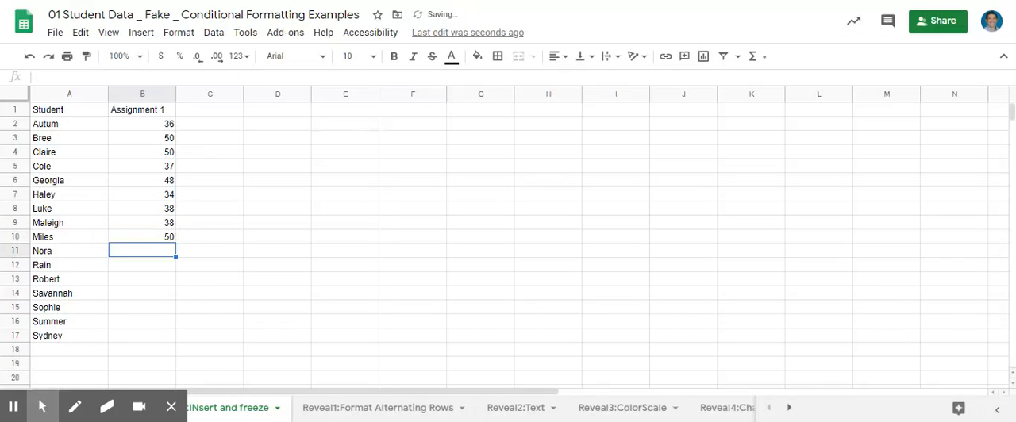
Fill in the Assignment 1 scores 34, 50 and 34 in cells B11 to B13.
{"action": "type", "text": "34"}
{"action": "key", "text": "Return"}
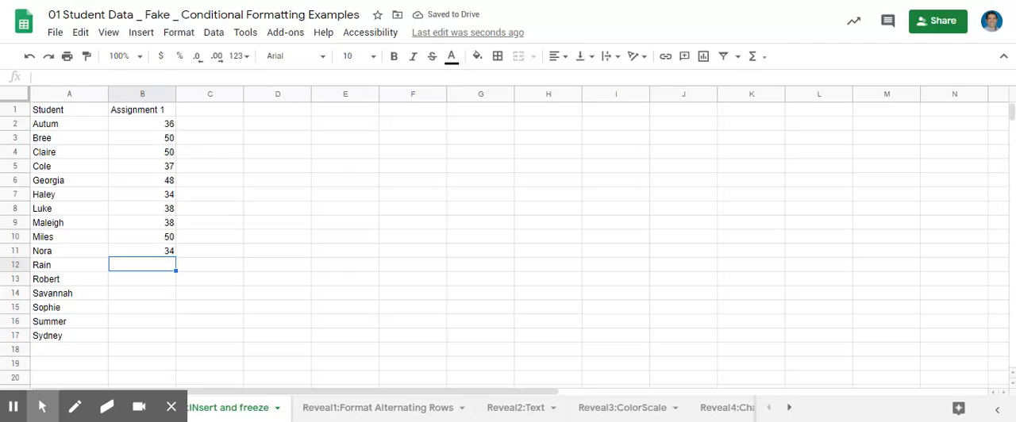
{"action": "type", "text": "50"}
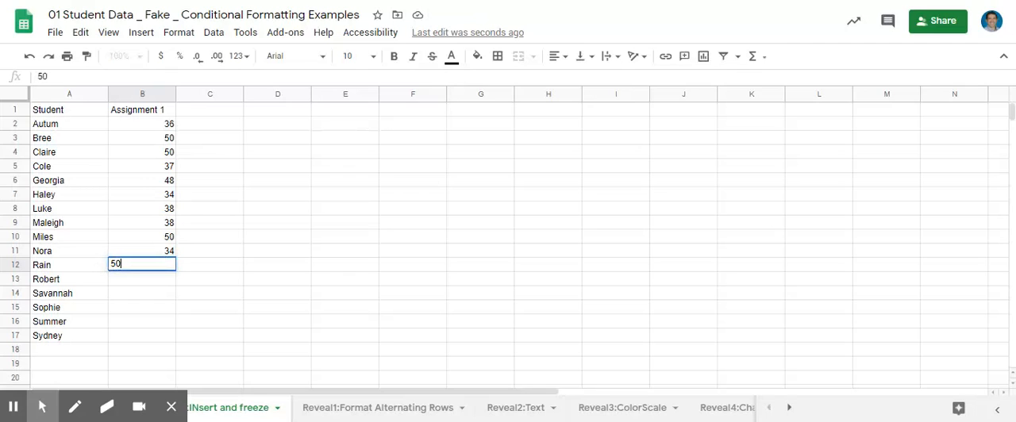
{"action": "key", "text": "Return"}
{"action": "type", "text": "34"}
{"action": "key", "text": "Return"}
Complete the Assignment 1 column with the scores 48, 34, 50 and 44 in cells B14 to B17.
{"action": "type", "text": "48"}
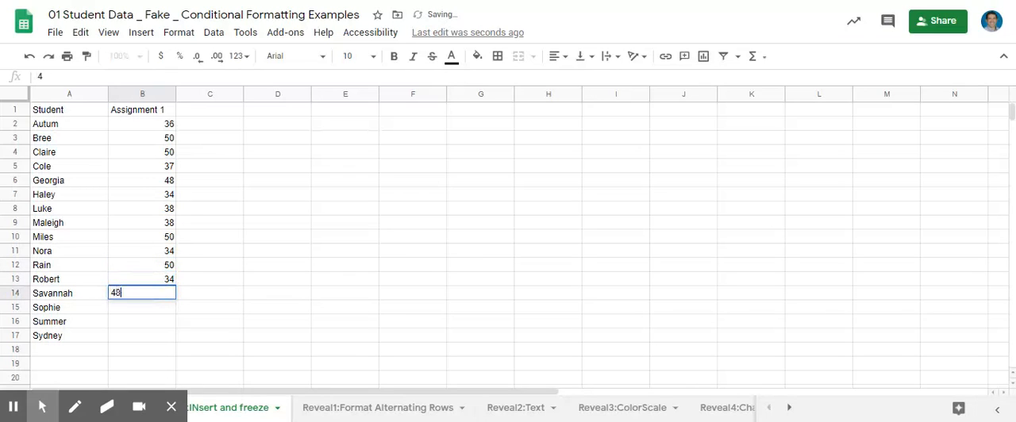
{"action": "key", "text": "Return"}
{"action": "type", "text": "34"}
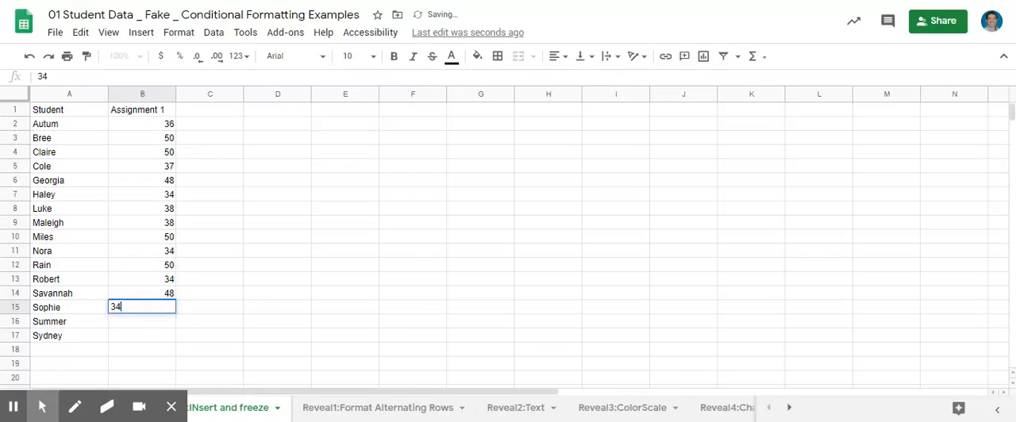
{"action": "key", "text": "Return"}
{"action": "type", "text": "50"}
{"action": "key", "text": "Return"}
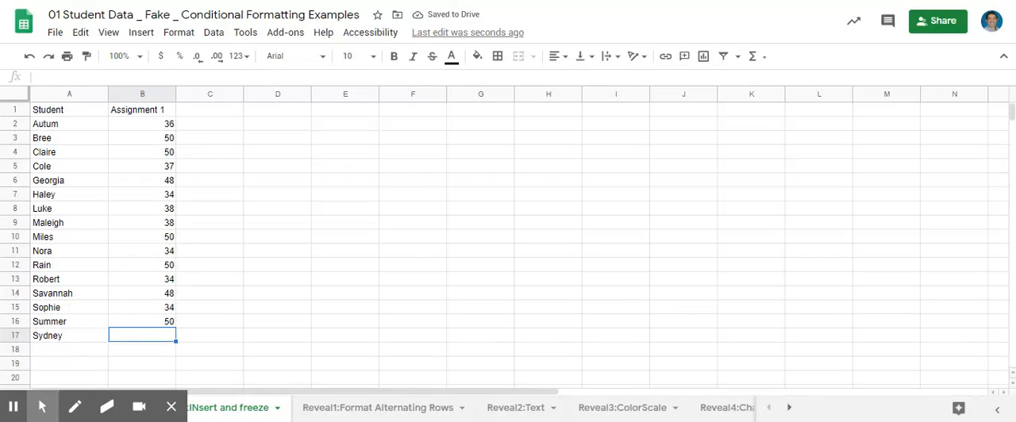
{"action": "type", "text": "44"}
{"action": "key", "text": "Return"}
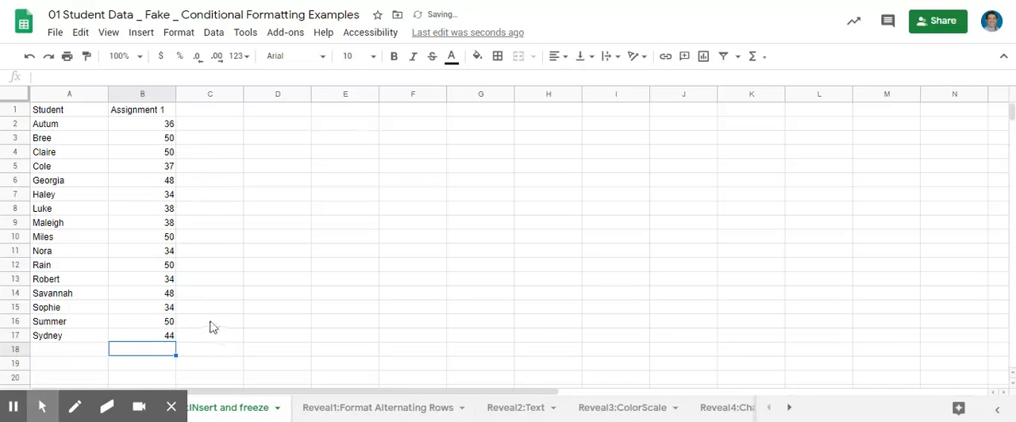
{"action": "left_click", "coordinate": [124, 210]}
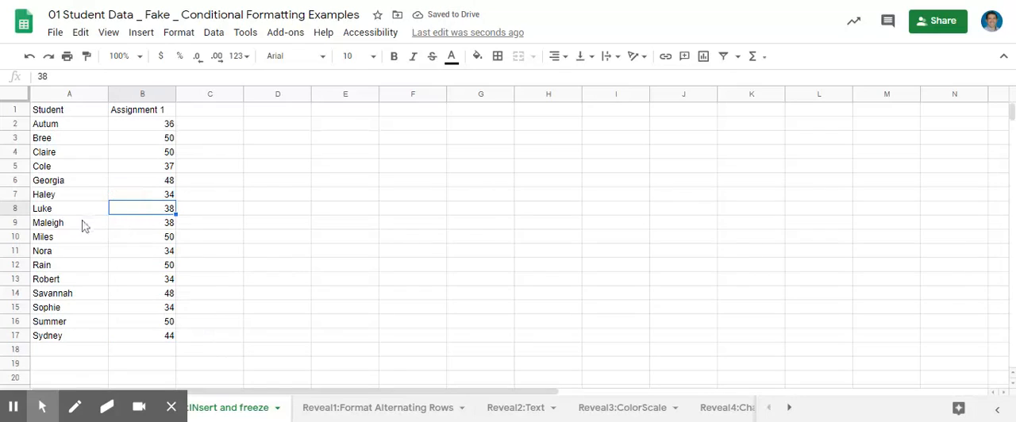
{"action": "left_click", "coordinate": [62, 114]}
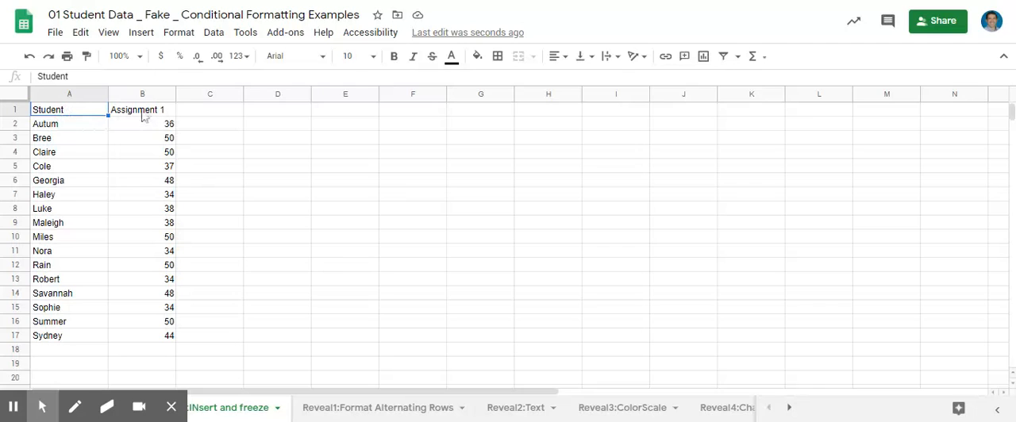
{"action": "key", "text": "Return"}
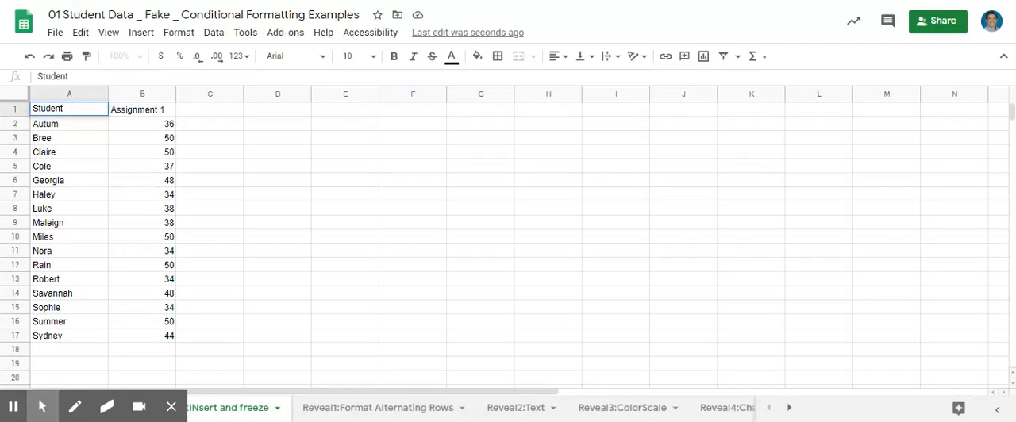
{"action": "double_click", "coordinate": [138, 114]}
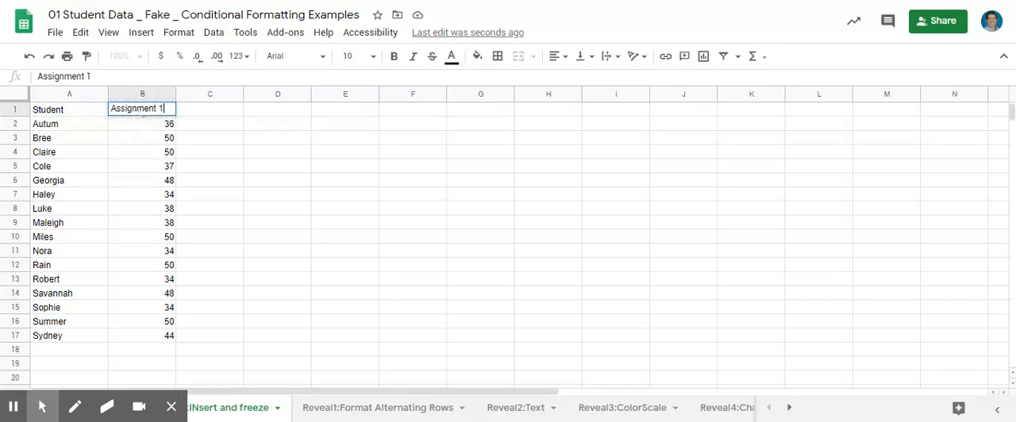
{"action": "left_click", "coordinate": [171, 111]}
{"action": "left_click_drag", "start_coordinate": [175, 110], "coordinate": [87, 115]}
{"action": "left_click", "coordinate": [152, 108]}
{"action": "left_click", "coordinate": [152, 125]}
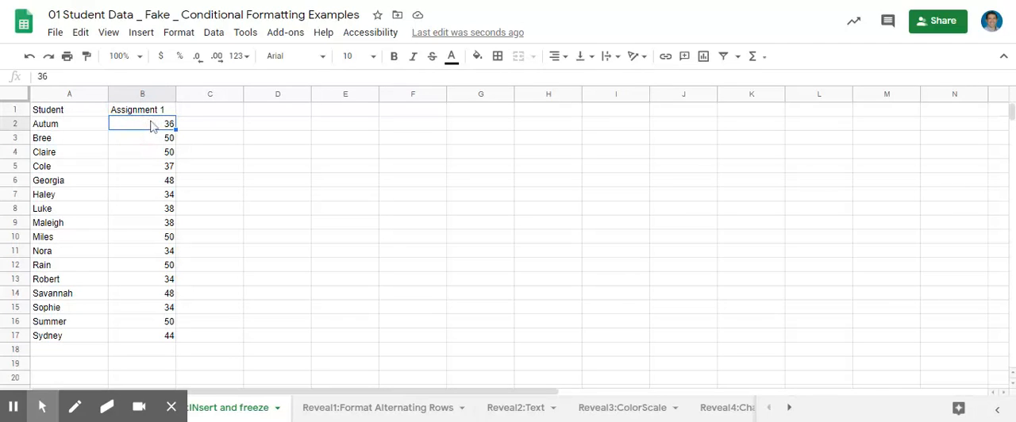